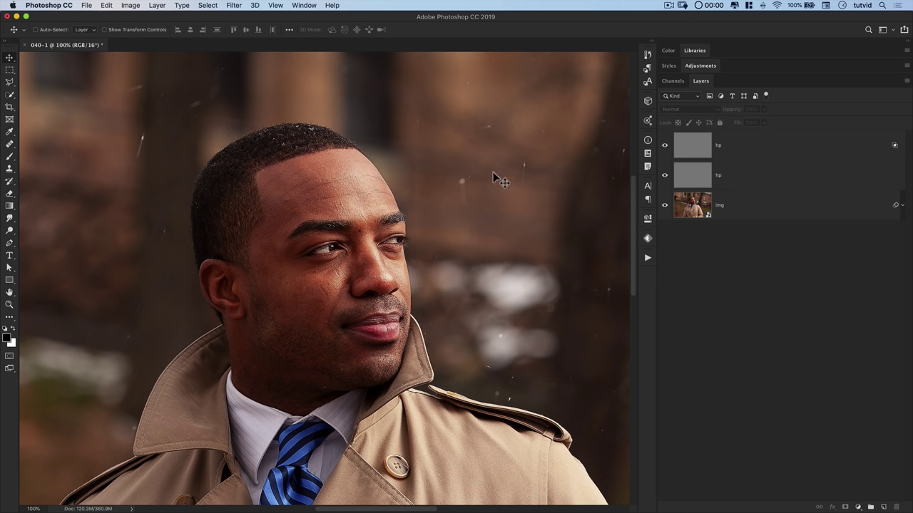
Step: Switch from the three-layer Photoshop document to Finder with Cmd+Tab
{"action": "key", "text": "super+Tab"}
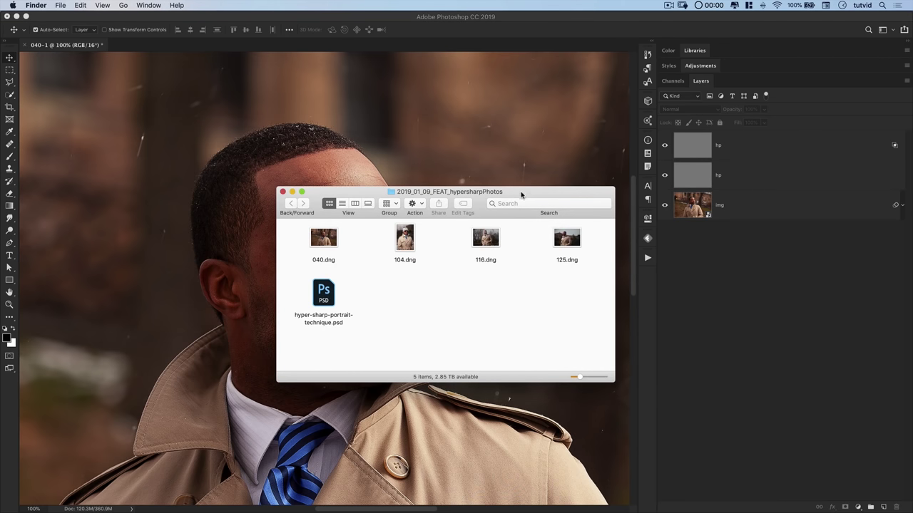
Step: Move the Finder window aside and open 125.dng in Camera Raw
{"action": "left_click_drag", "start_coordinate": [522, 194], "coordinate": [410, 170]}
{"action": "left_click", "coordinate": [457, 217]}
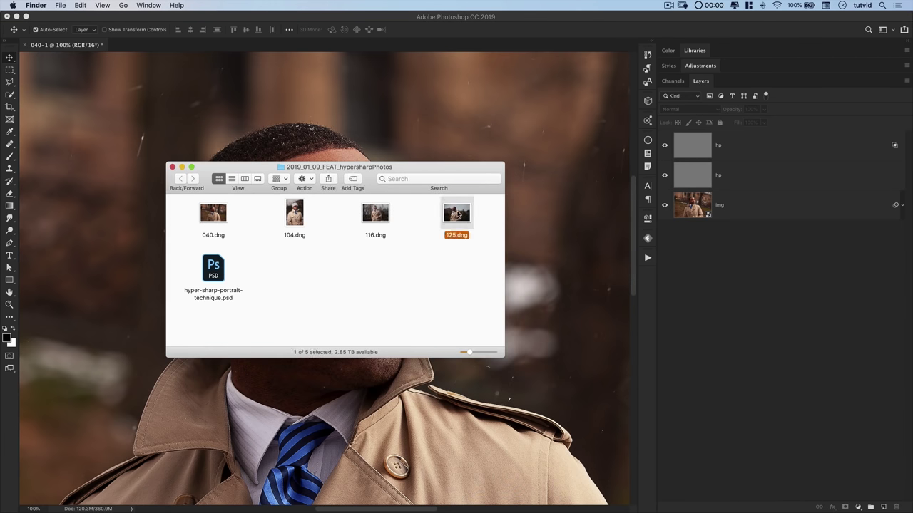
{"action": "double_click", "coordinate": [457, 217]}
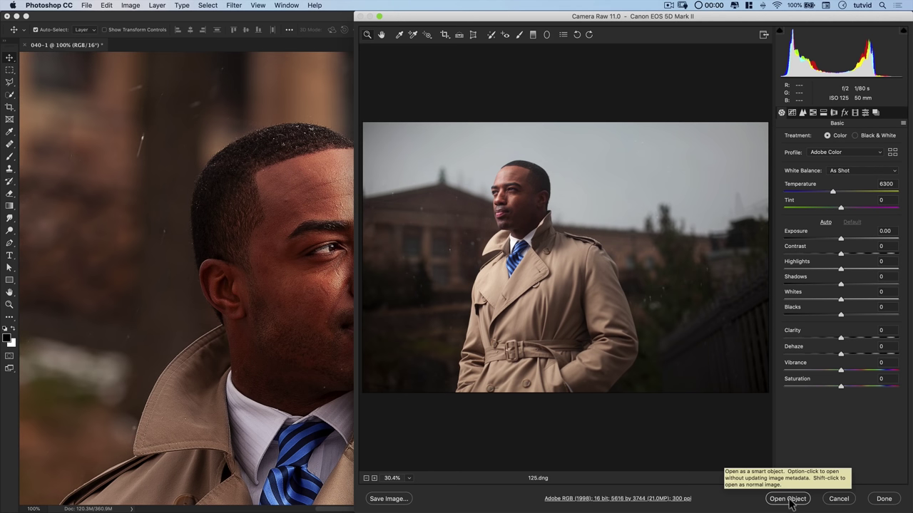
Step: Bring 125.dng into Photoshop as a smart object layer using Open Object
{"action": "key", "text": "shift"}
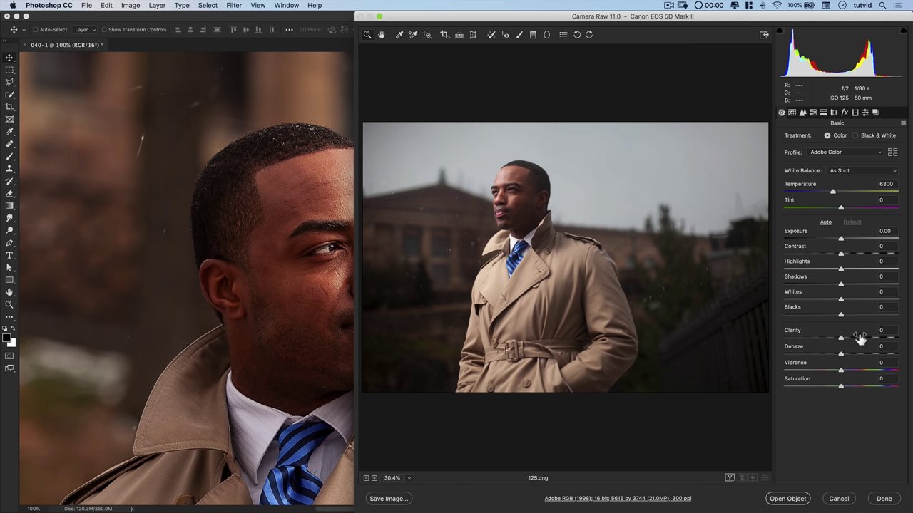
{"action": "left_click", "coordinate": [790, 500]}
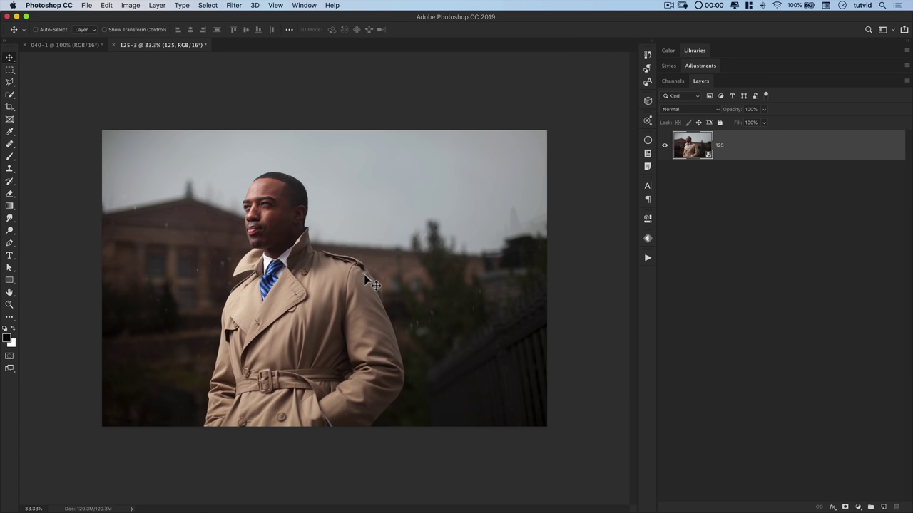
Step: Scrubby-zoom into the man's face at 200% with the Zoom tool
{"action": "key", "text": "z"}
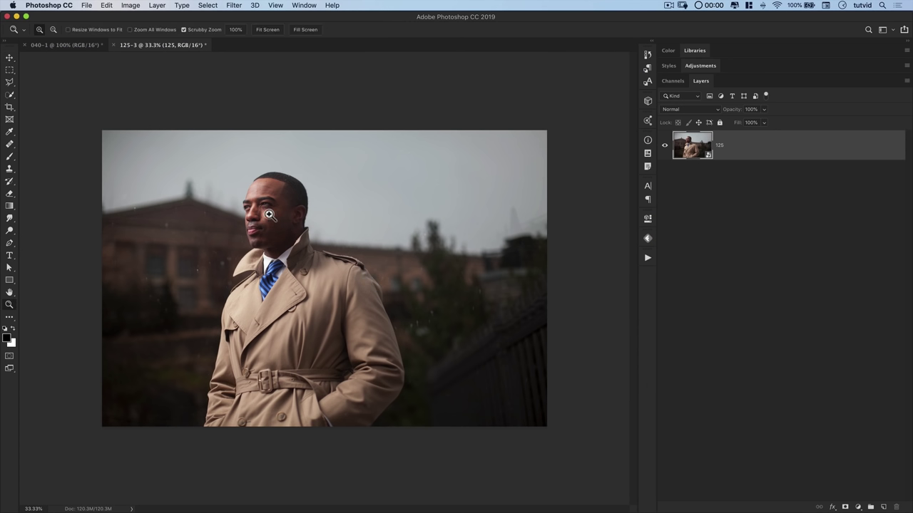
{"action": "left_click_drag", "start_coordinate": [270, 214], "coordinate": [362, 282]}
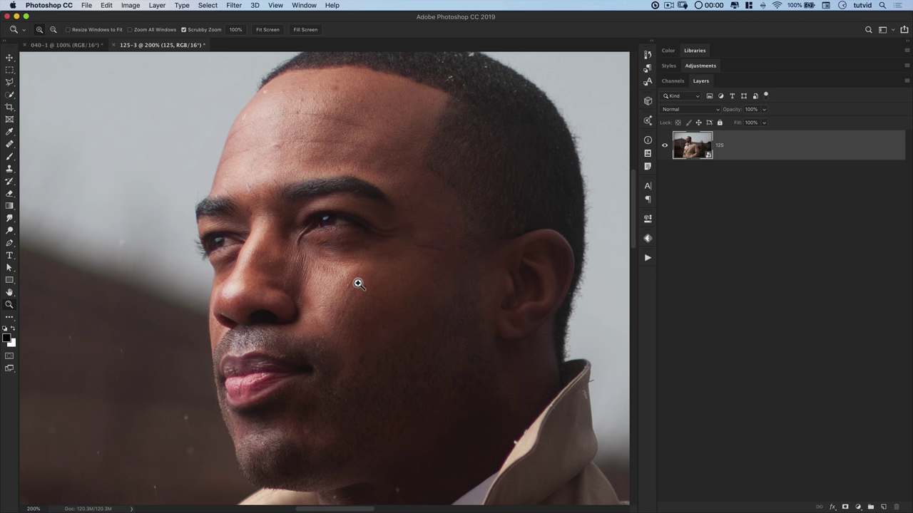
Step: Defringe the collar in Lens Corrections with Purple Amount 8 and Purple Hue 30/72
{"action": "double_click", "coordinate": [689, 145]}
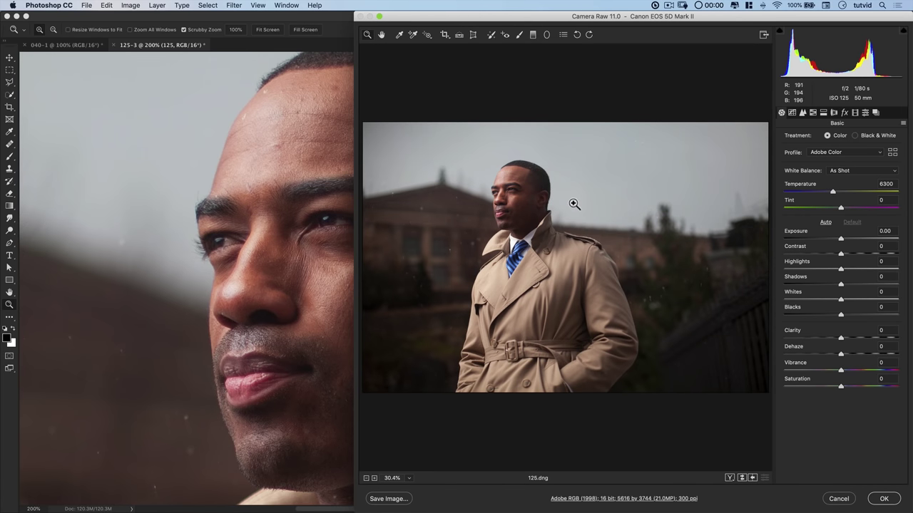
{"action": "left_click_drag", "start_coordinate": [523, 200], "coordinate": [588, 186]}
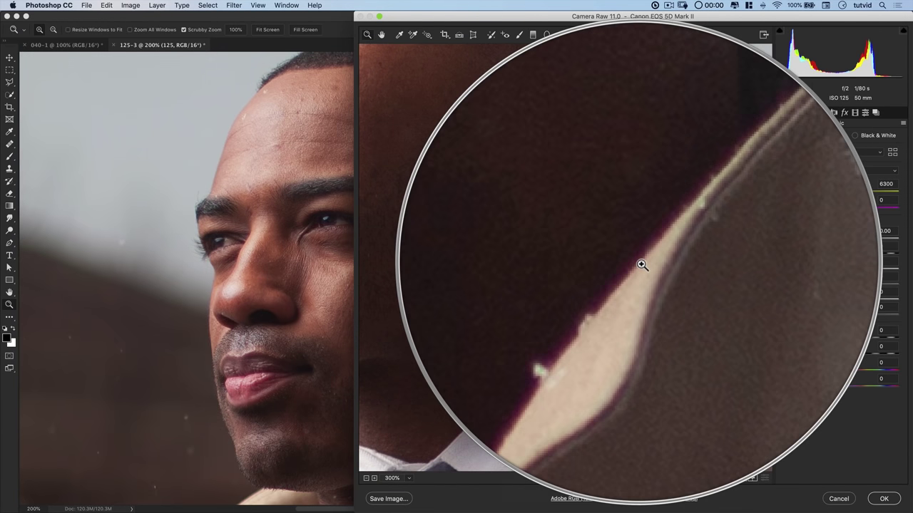
{"action": "left_click", "coordinate": [833, 113]}
{"action": "left_click", "coordinate": [816, 140]}
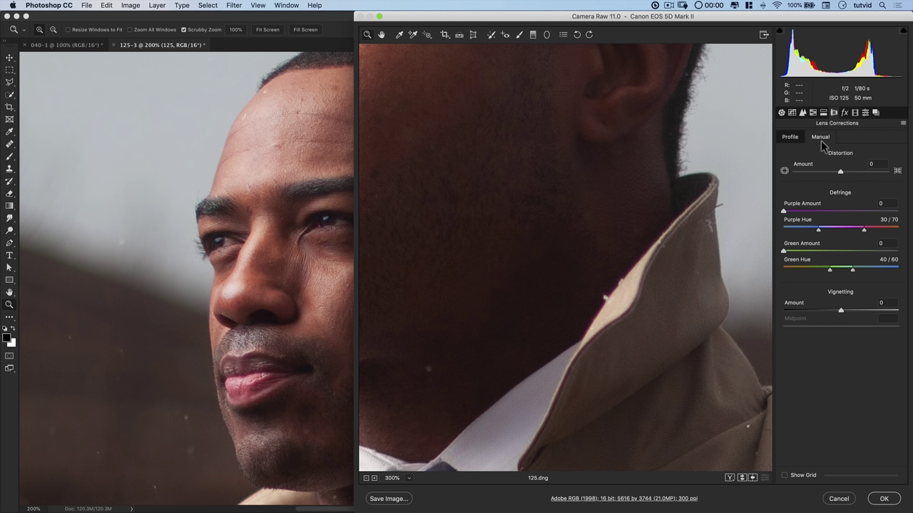
{"action": "left_click_drag", "start_coordinate": [785, 212], "coordinate": [833, 213]}
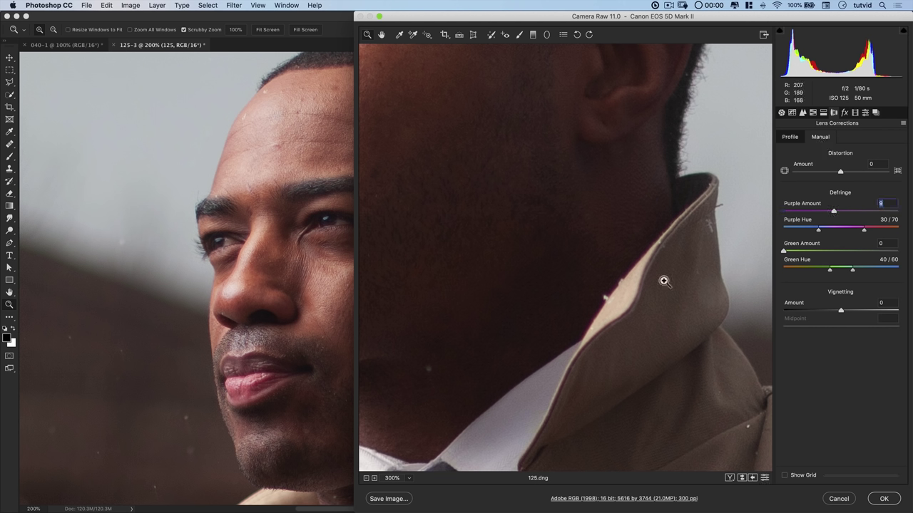
{"action": "mouse_move", "coordinate": [865, 230]}
{"action": "left_mouse_down"}
{"action": "mouse_move", "coordinate": [885, 231]}
{"action": "mouse_move", "coordinate": [871, 238]}
{"action": "left_mouse_up"}
{"action": "left_click", "coordinate": [885, 499]}
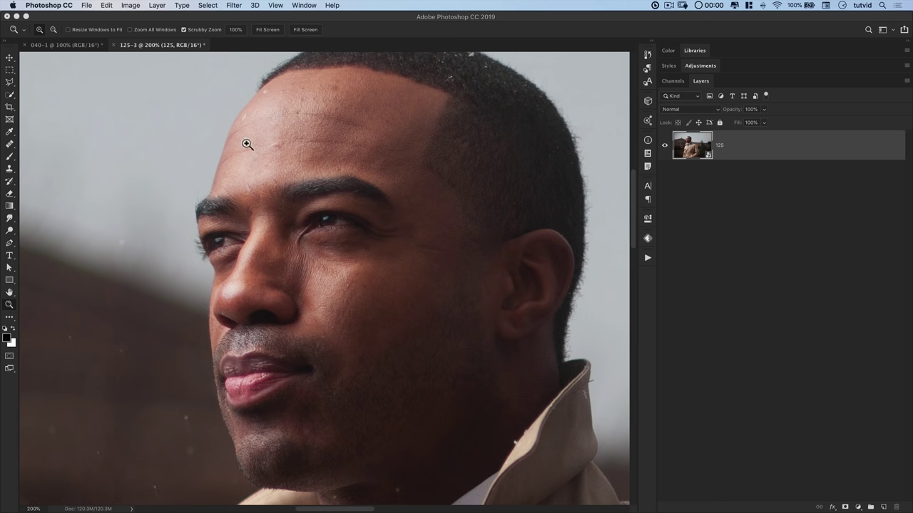
Step: Zoom out and convert the 125 layer into a nested smart object
{"action": "key", "text": "super+minus"}
{"action": "key", "text": "super+minus"}
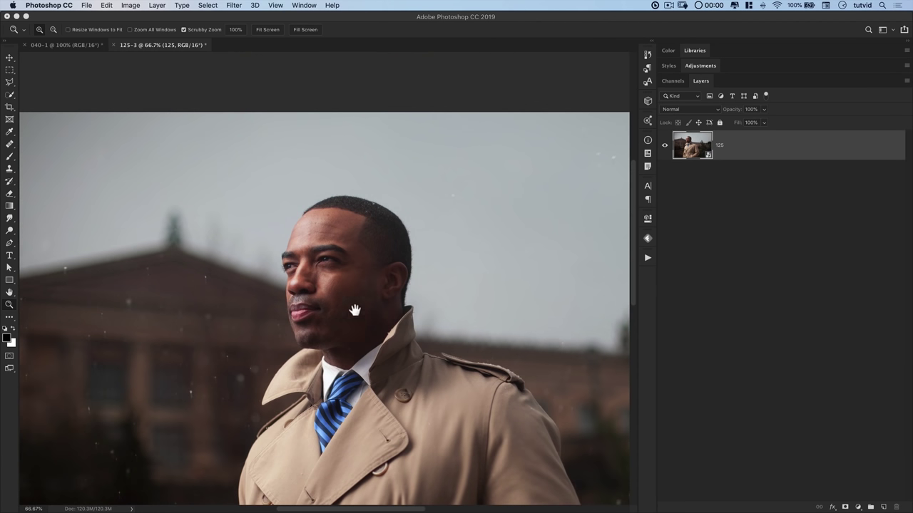
{"action": "left_click_drag", "start_coordinate": [356, 310], "coordinate": [322, 215]}
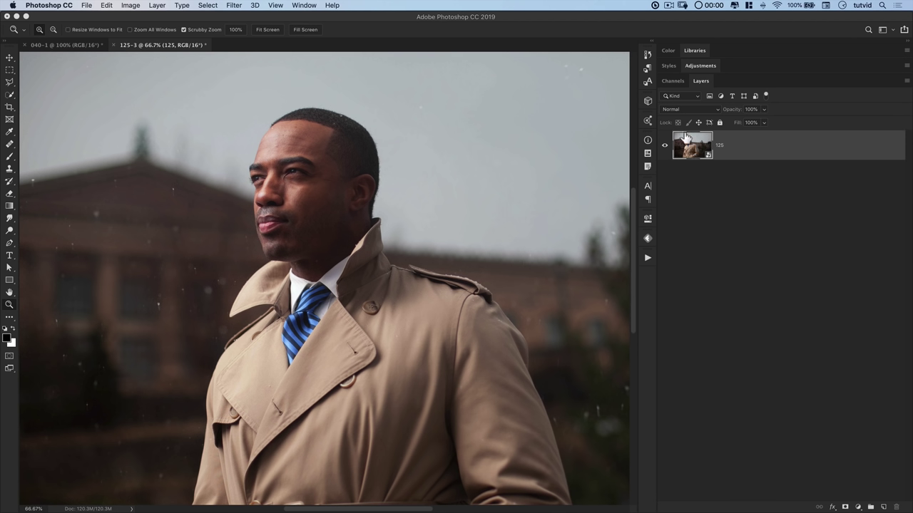
{"action": "right_click", "coordinate": [748, 147]}
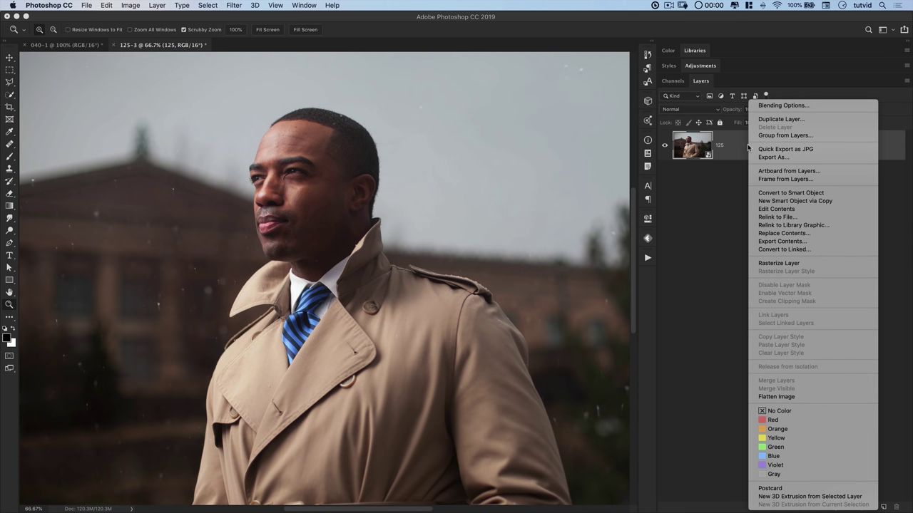
{"action": "left_click", "coordinate": [789, 194]}
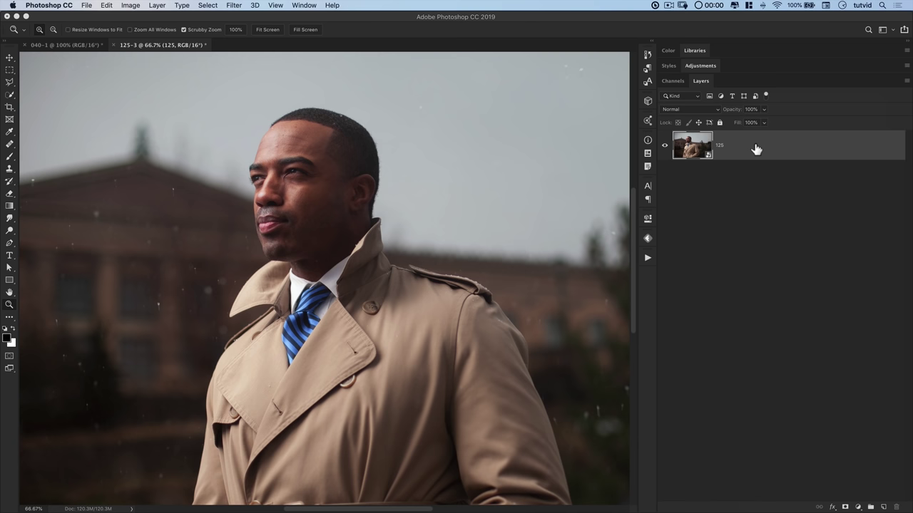
Step: Start the Camera Raw Filter on the layer and magnify the preview onto the face
{"action": "left_click", "coordinate": [234, 9]}
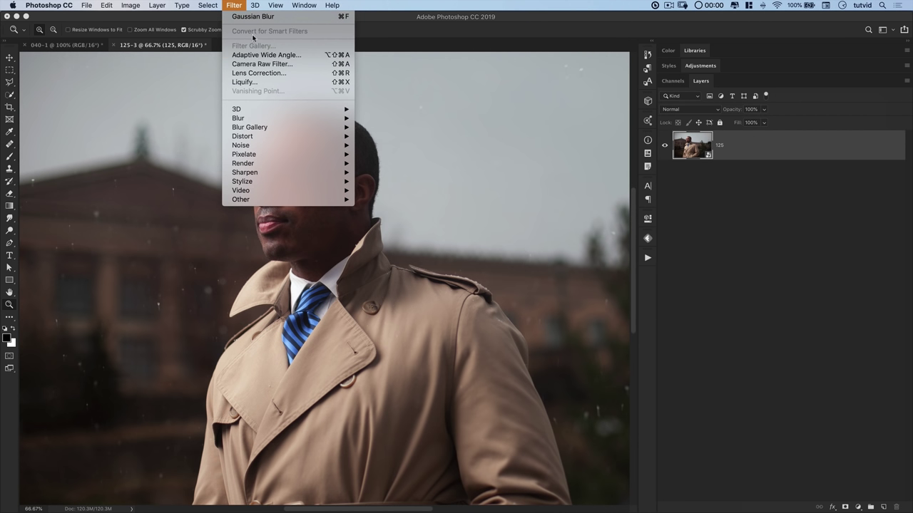
{"action": "left_click", "coordinate": [258, 65]}
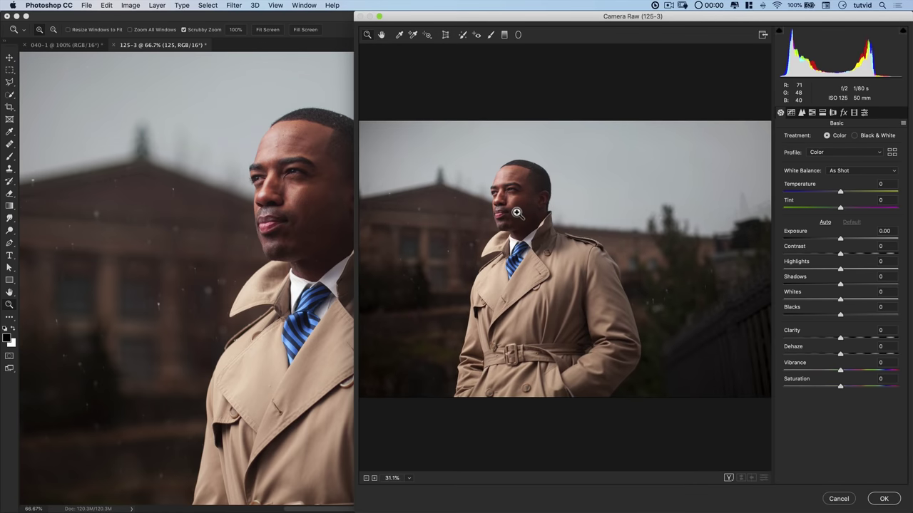
{"action": "left_click_drag", "start_coordinate": [515, 209], "coordinate": [669, 202]}
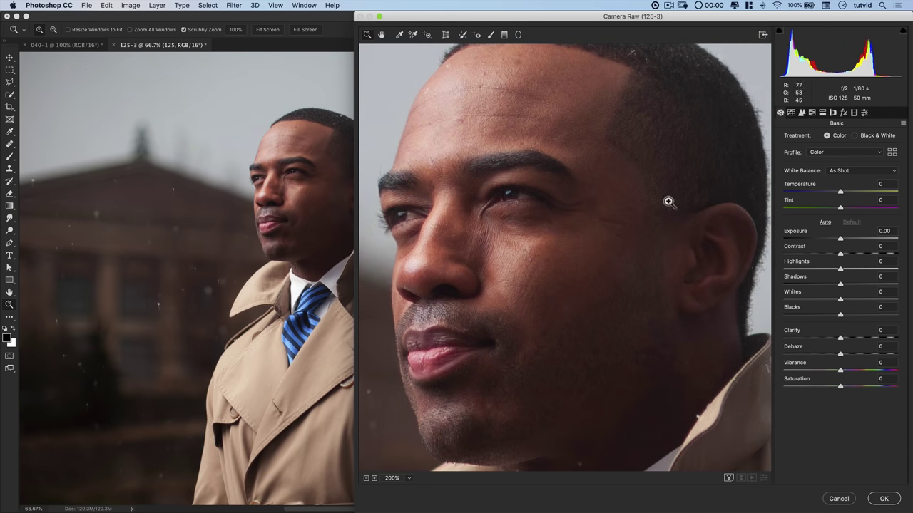
Step: Apply Detail sharpening of Amount 85, Radius 1.1, Detail 13 and Masking 28
{"action": "left_click", "coordinate": [802, 113]}
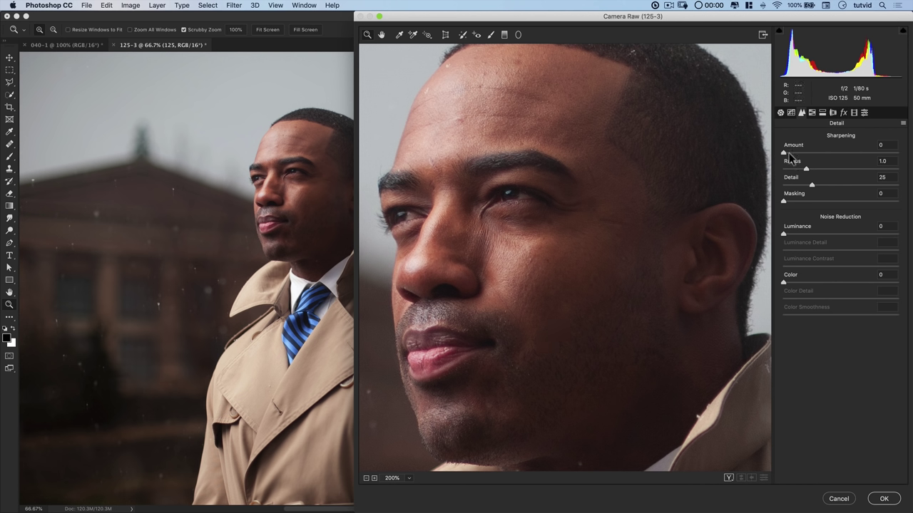
{"action": "key", "text": "alt"}
{"action": "left_click_drag", "start_coordinate": [783, 152], "coordinate": [811, 170]}
{"action": "left_click_drag", "start_coordinate": [816, 183], "coordinate": [798, 193]}
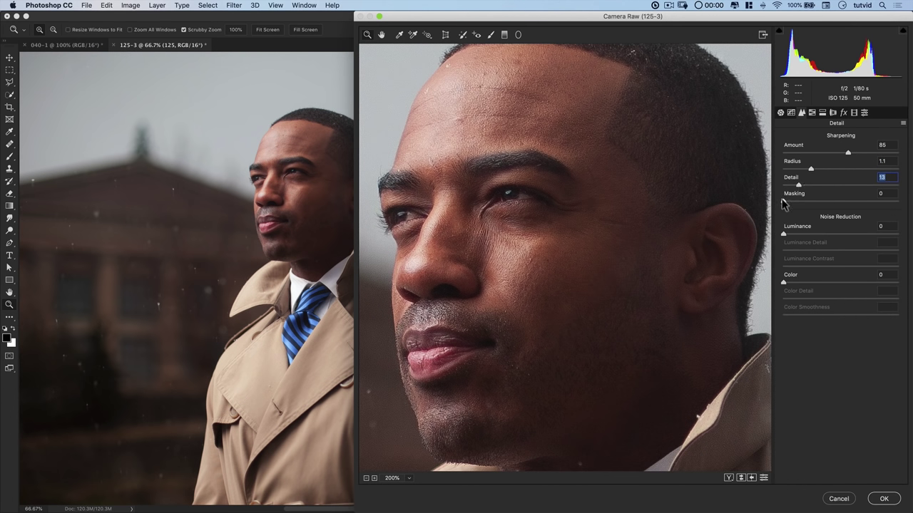
{"action": "key", "text": "super+minus"}
{"action": "key", "text": "super+minus"}
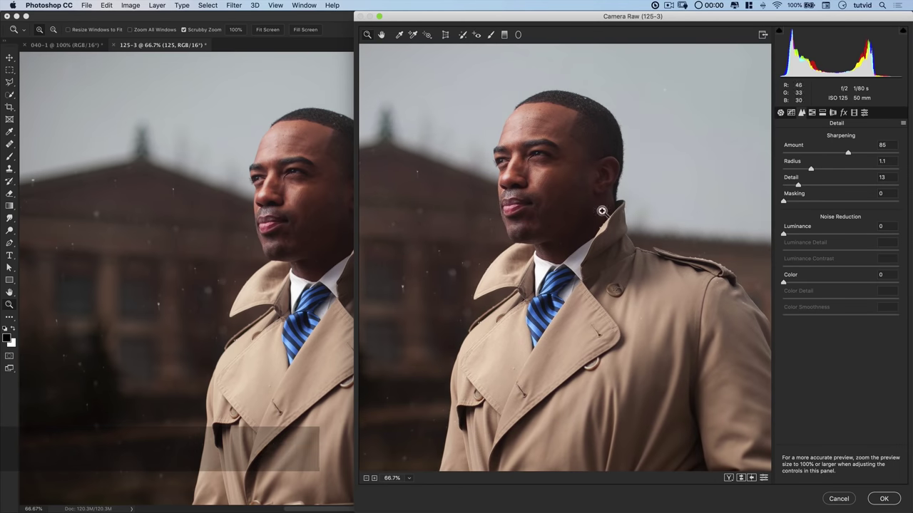
{"action": "left_click_drag", "start_coordinate": [784, 201], "coordinate": [813, 208]}
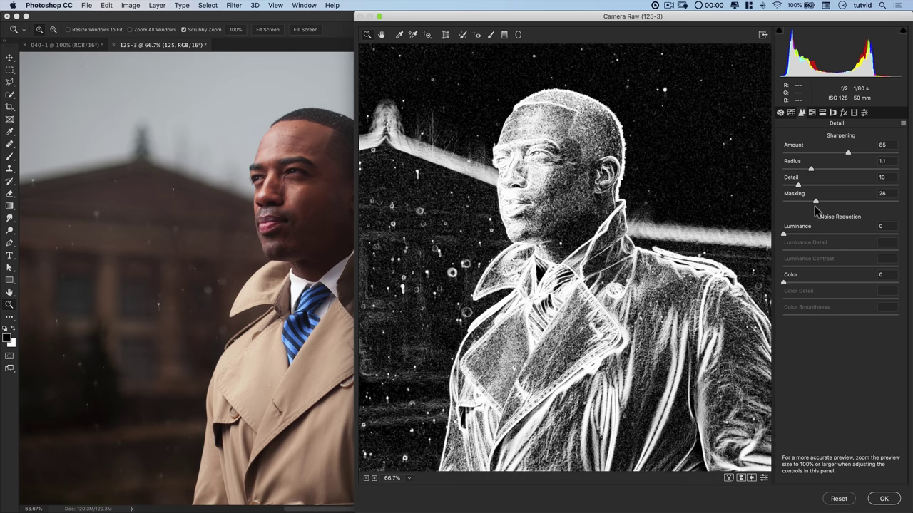
{"action": "left_click_drag", "start_coordinate": [816, 208], "coordinate": [815, 207]}
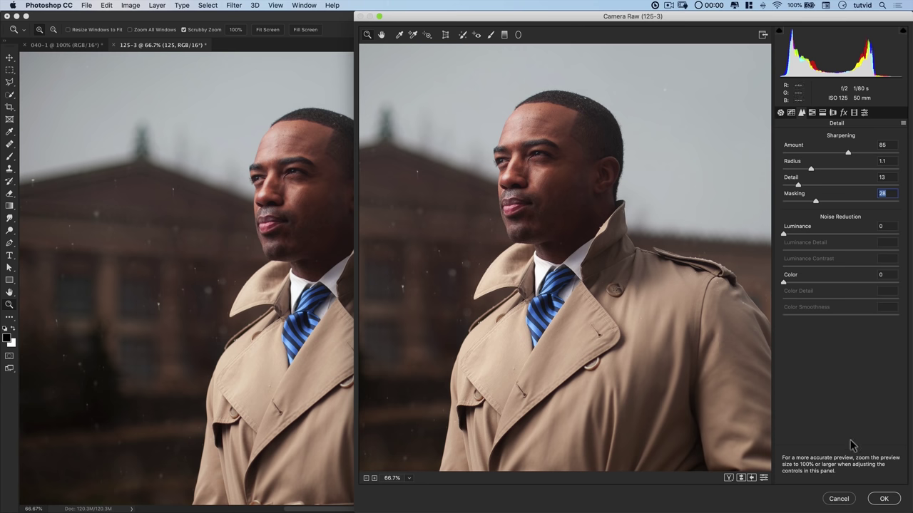
{"action": "left_click", "coordinate": [884, 499]}
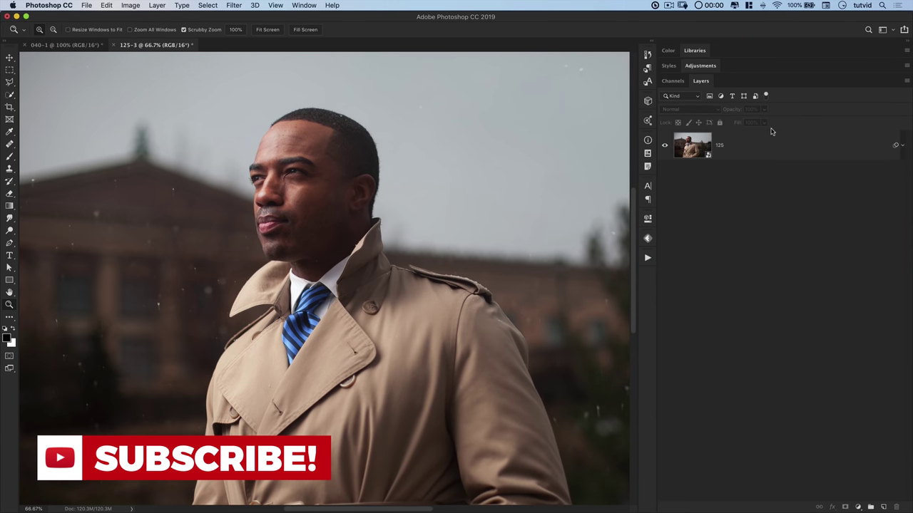
Step: Expand and collapse the 125 layer's smart filters to check the Camera Raw Filter
{"action": "left_click", "coordinate": [902, 147]}
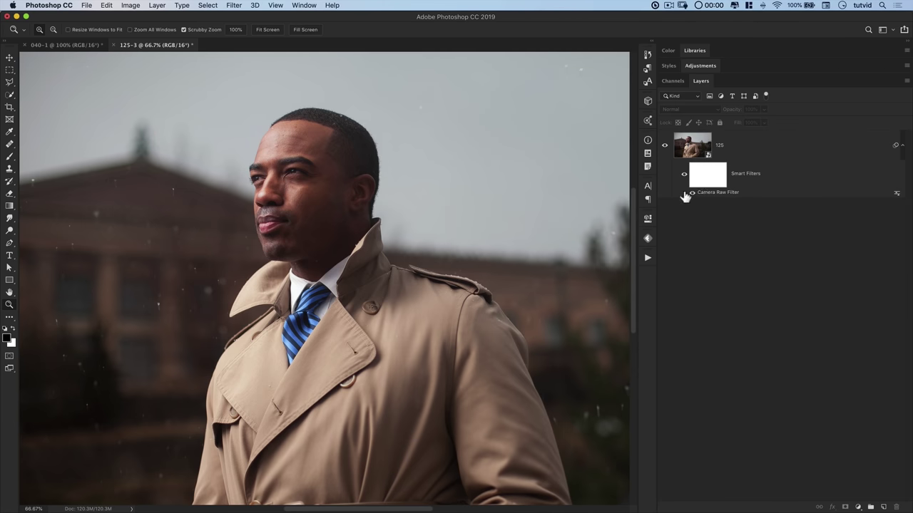
{"action": "left_click", "coordinate": [902, 145]}
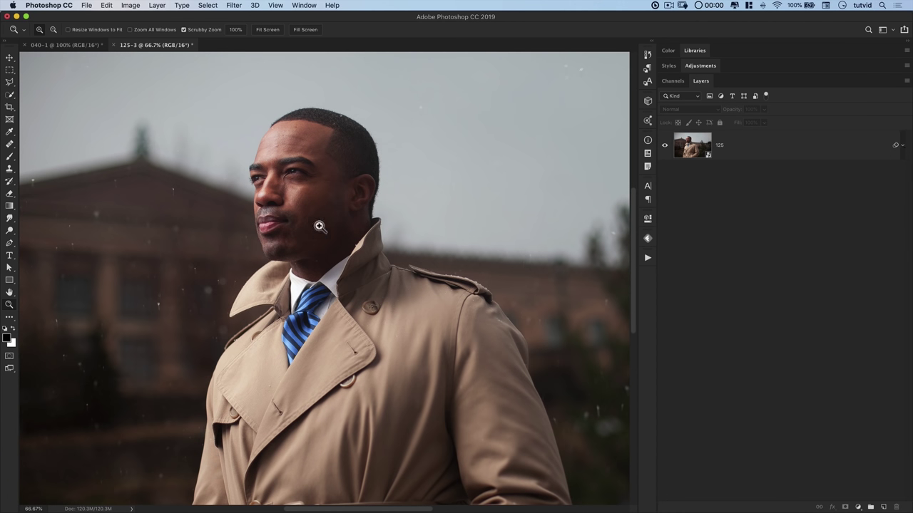
Step: Zoom to 200% on the centred face, then add a new layer above 125
{"action": "left_click", "coordinate": [304, 198]}
{"action": "left_click", "coordinate": [298, 180]}
{"action": "left_click_drag", "start_coordinate": [336, 216], "coordinate": [338, 236]}
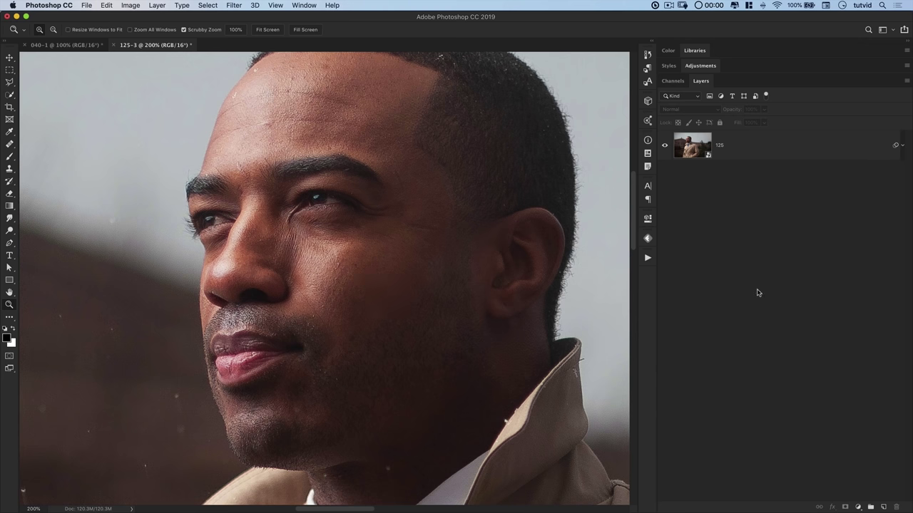
{"action": "left_click", "coordinate": [886, 507]}
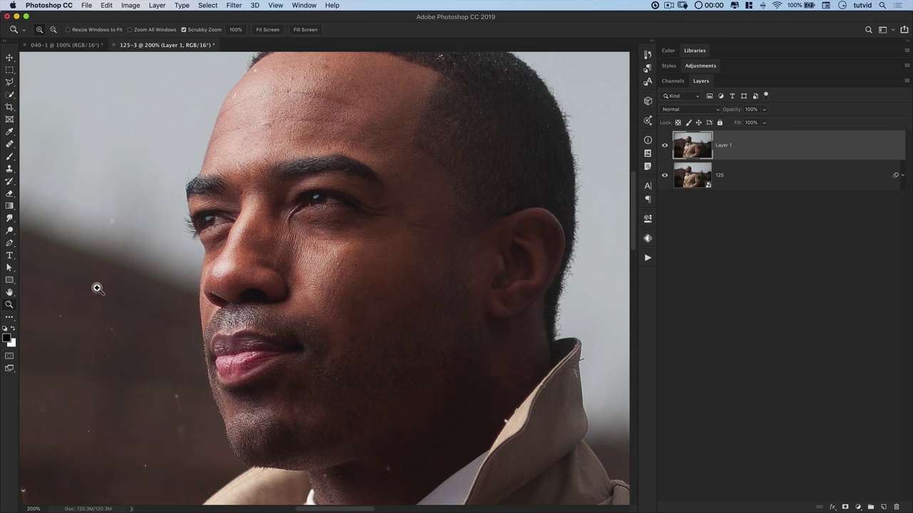
Step: Desaturate Layer 1 to black and white with Cmd+Shift+U
{"action": "key", "text": "super+shift+u"}
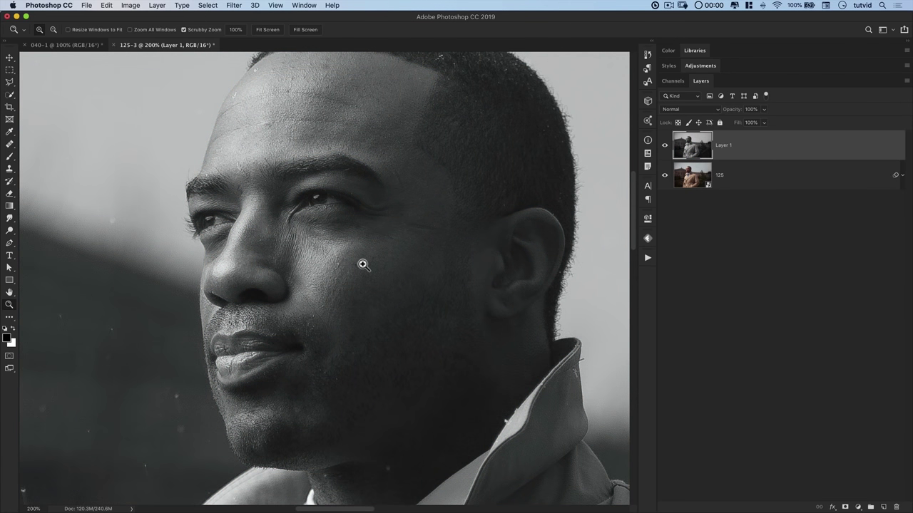
Step: Apply a High Pass filter with a 15-pixel radius to Layer 1
{"action": "left_click", "coordinate": [234, 5]}
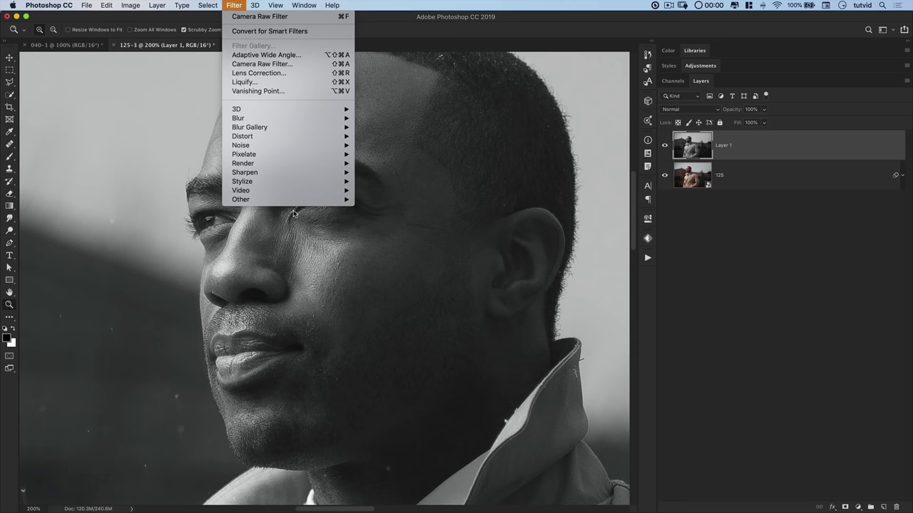
{"action": "mouse_move", "coordinate": [298, 201]}
{"action": "left_click", "coordinate": [401, 209]}
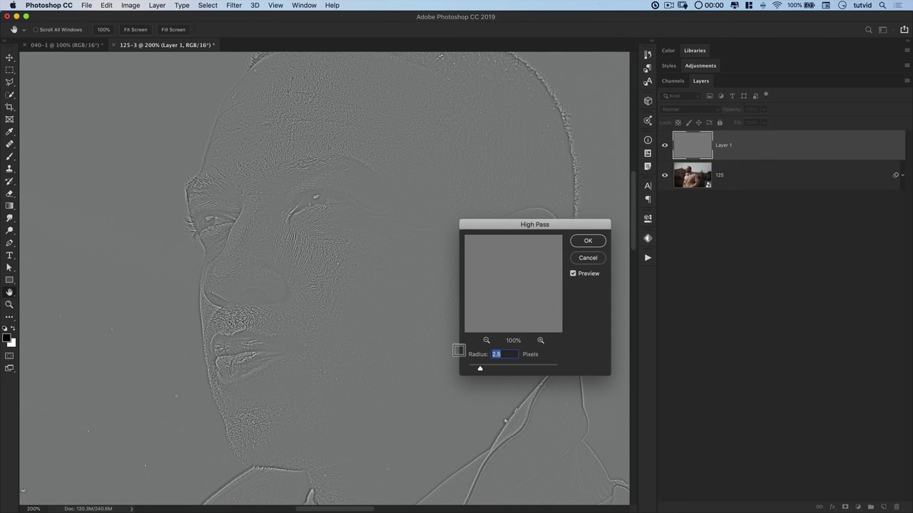
{"action": "type", "text": "15"}
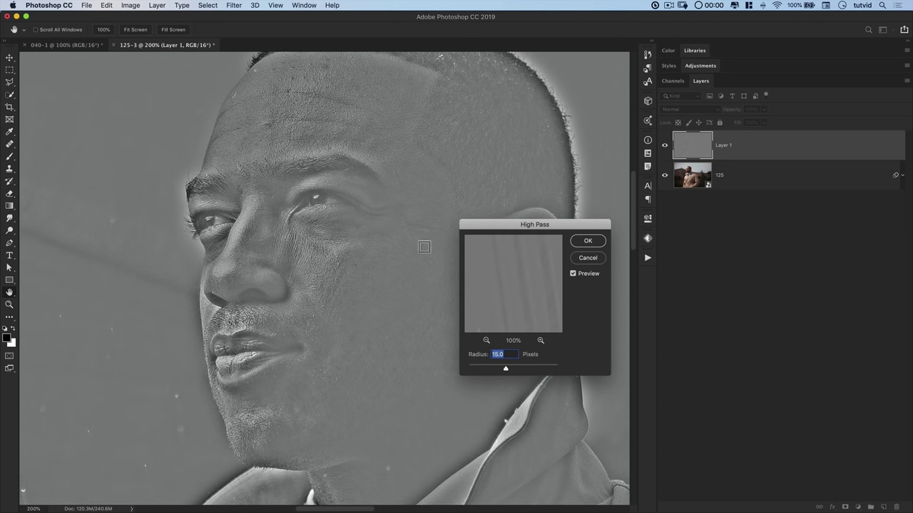
{"action": "type", "text": "2.5"}
{"action": "left_click", "coordinate": [589, 241]}
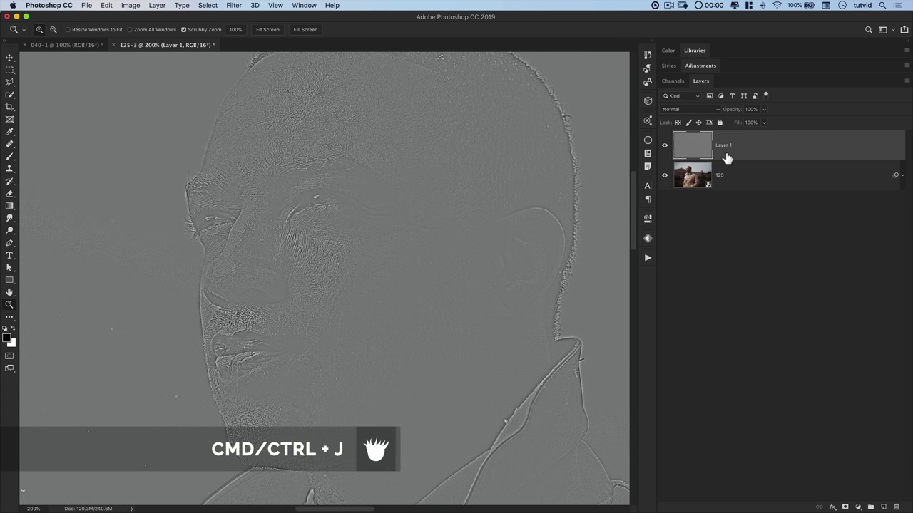
Step: Duplicate the high-pass layer, hide the top copy, and set the lower copy to Soft Light
{"action": "key", "text": "super+j"}
{"action": "left_click", "coordinate": [665, 146]}
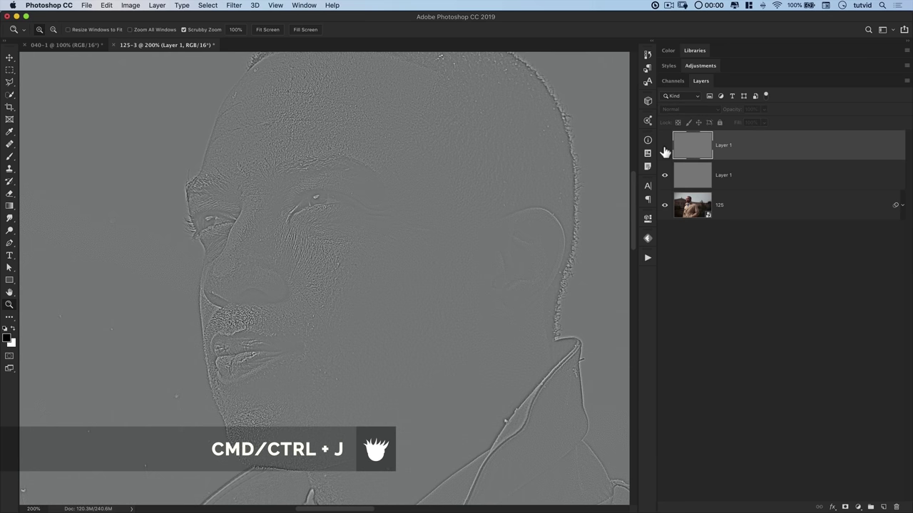
{"action": "left_click", "coordinate": [690, 184]}
{"action": "left_click", "coordinate": [699, 110]}
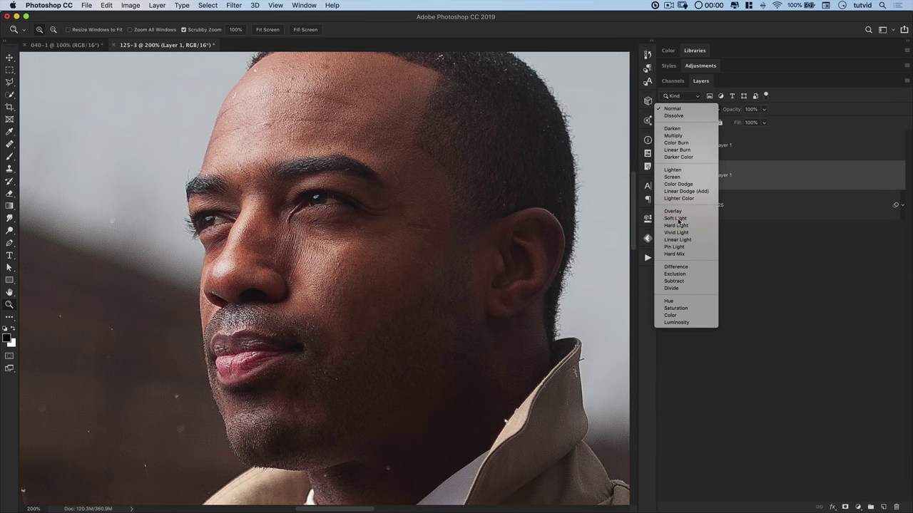
{"action": "left_click", "coordinate": [676, 218]}
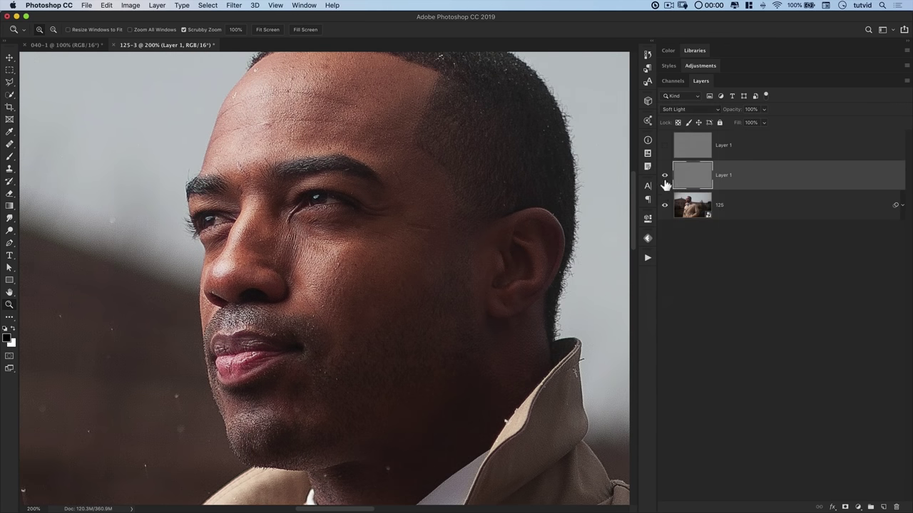
Step: Toggle the Soft Light layer to compare, lower its opacity to 70%, and select the top copy
{"action": "left_click", "coordinate": [666, 177]}
{"action": "left_click", "coordinate": [665, 175]}
{"action": "left_click", "coordinate": [665, 176]}
{"action": "left_click", "coordinate": [665, 176]}
{"action": "left_click_drag", "start_coordinate": [738, 117], "coordinate": [723, 116]}
{"action": "left_click", "coordinate": [699, 152]}
Step: Show the top high-pass copy in Overlay at 63% opacity and open its Layer Style dialog
{"action": "left_click", "coordinate": [664, 146]}
{"action": "left_click", "coordinate": [685, 109]}
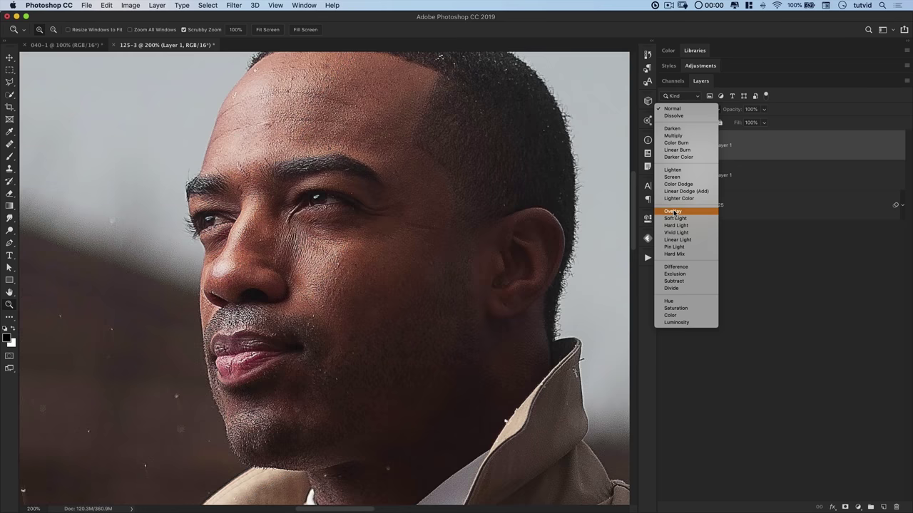
{"action": "left_click", "coordinate": [673, 212]}
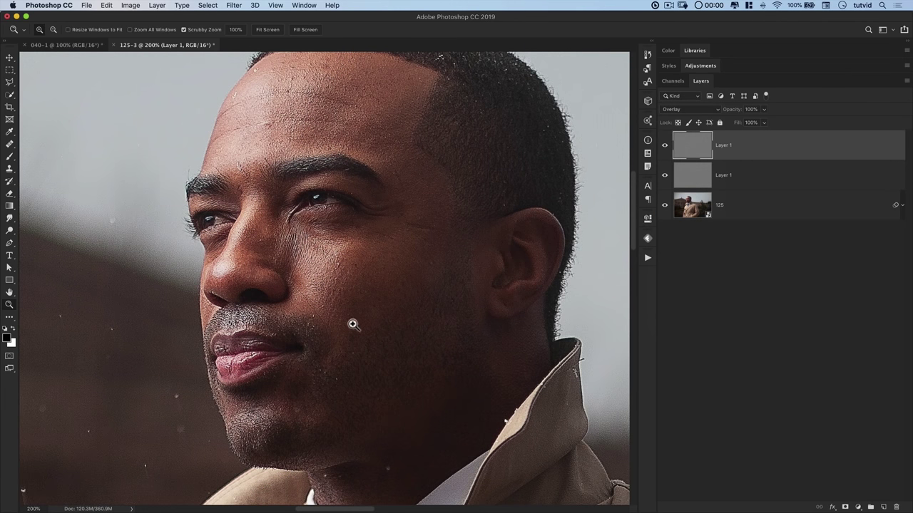
{"action": "left_click_drag", "start_coordinate": [736, 114], "coordinate": [713, 116]}
{"action": "double_click", "coordinate": [777, 146]}
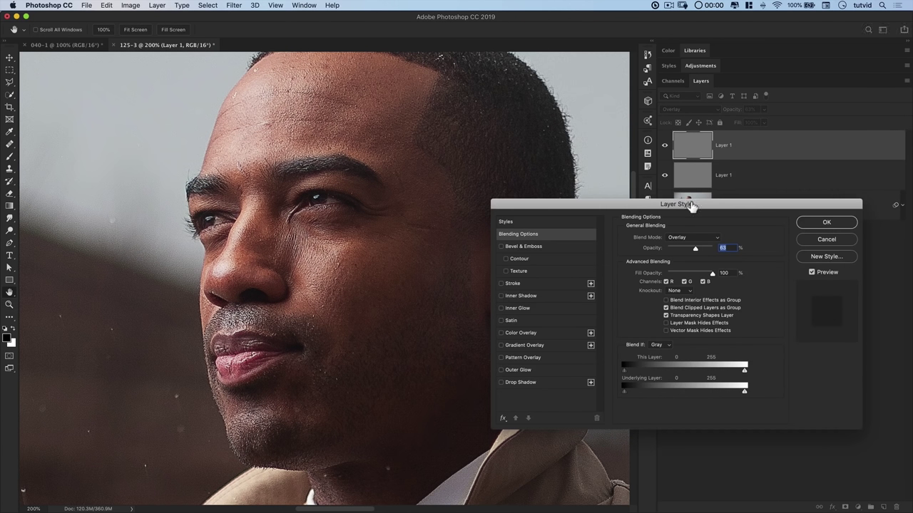
Step: Split the Blend If Underlying Layer highlight slider so the Overlay sharpening fades in bright tones
{"action": "left_click_drag", "start_coordinate": [689, 204], "coordinate": [541, 92]}
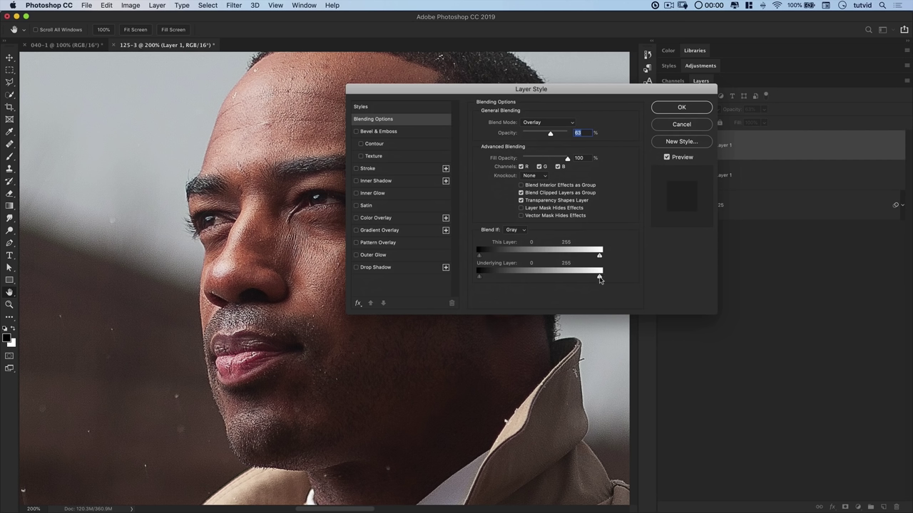
{"action": "key", "text": "alt"}
{"action": "left_click", "coordinate": [681, 107]}
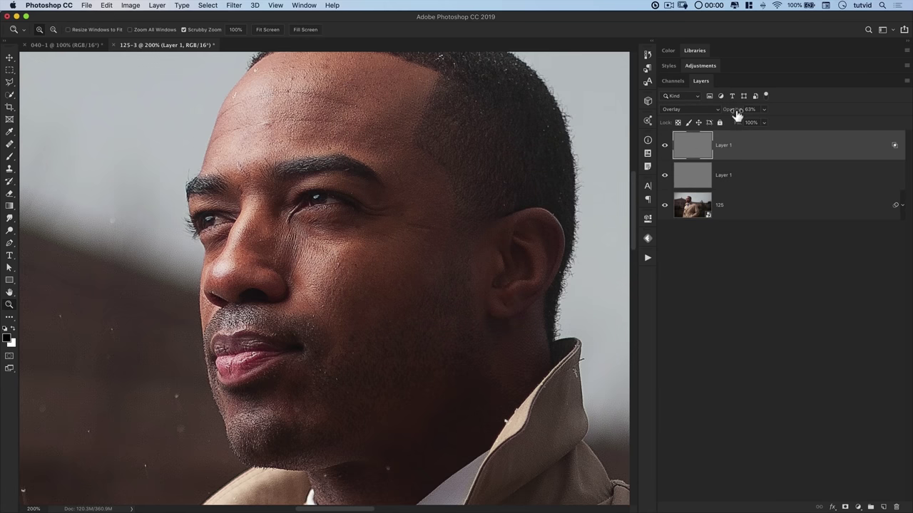
Step: Set the Overlay layer to 51% and Soft Light layer to 59% opacity, then Alt-drag layer 125 to copy it
{"action": "left_click_drag", "start_coordinate": [738, 113], "coordinate": [733, 116]}
{"action": "left_click", "coordinate": [743, 176]}
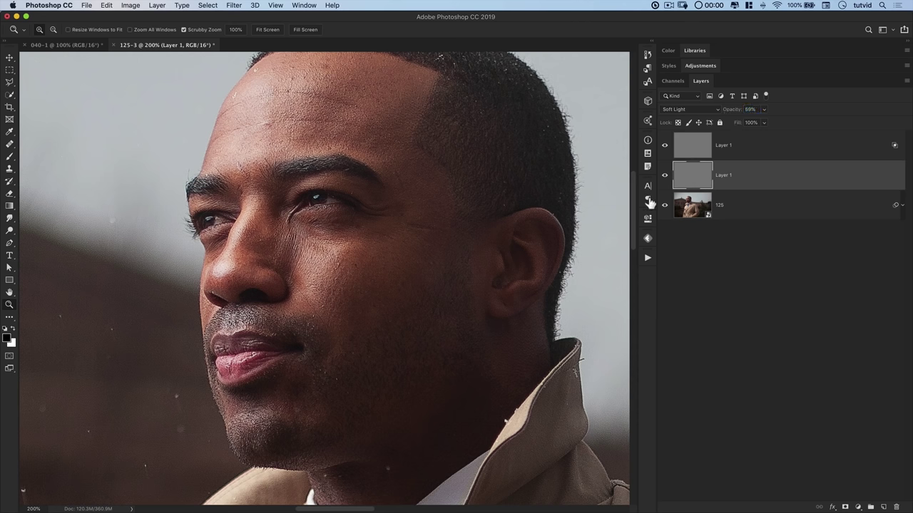
{"action": "left_click_drag", "start_coordinate": [383, 221], "coordinate": [395, 249]}
{"action": "key", "text": "5"}
{"action": "key", "text": "9"}
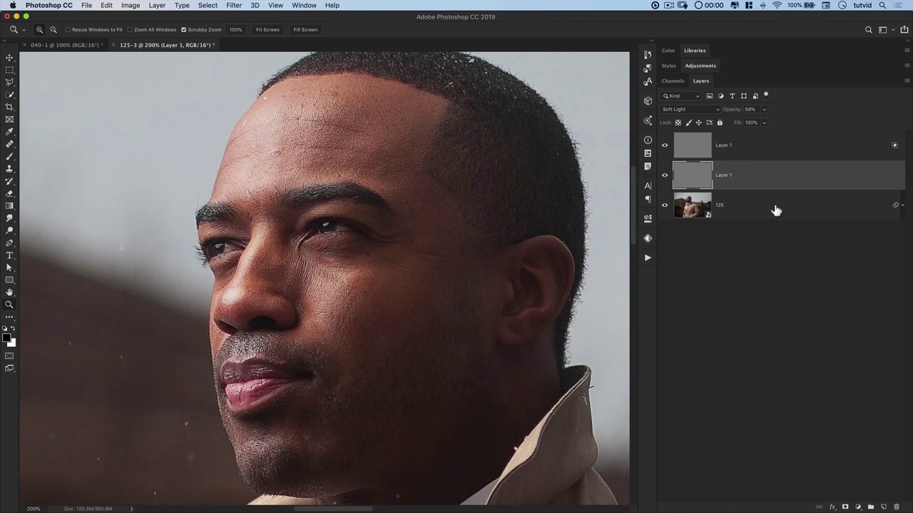
{"action": "left_click_drag", "start_coordinate": [783, 209], "coordinate": [754, 245]}
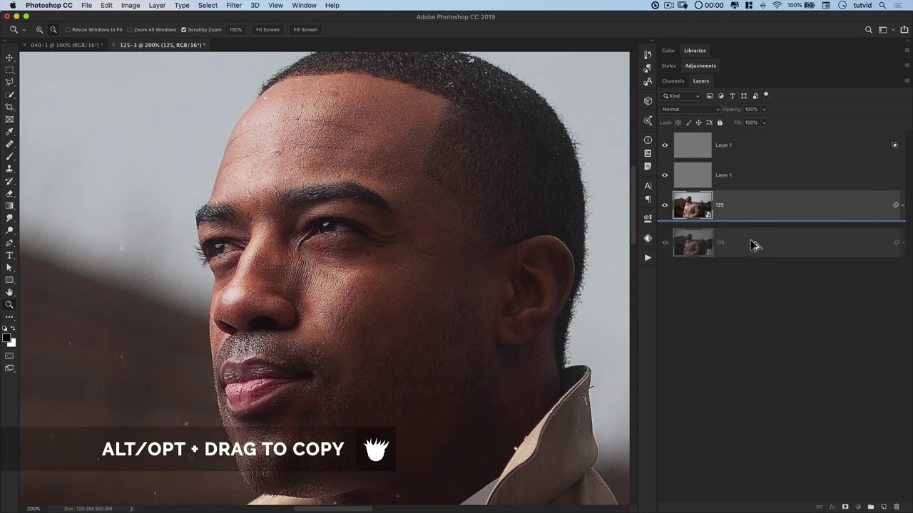
Step: Compare the bottom 125 layer alone against the full sharpened stack, zoomed to 300% on the cheek
{"action": "left_click", "coordinate": [902, 236]}
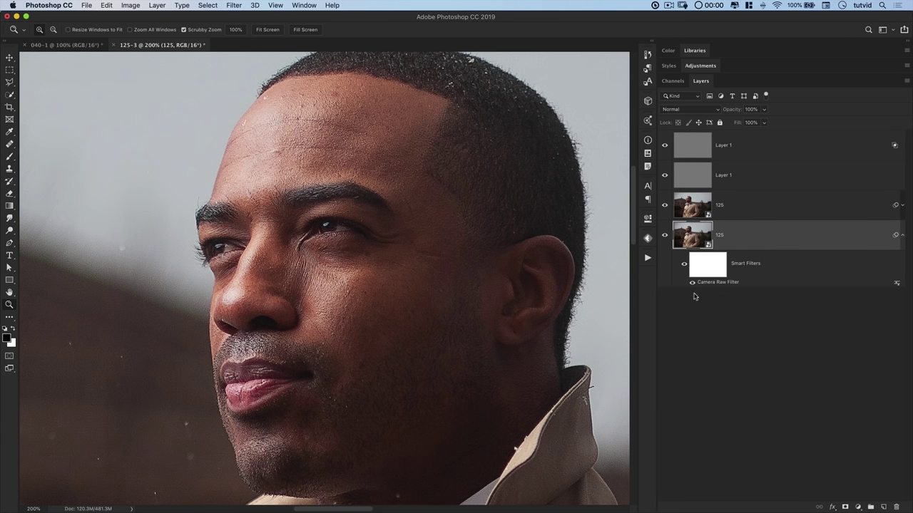
{"action": "left_click", "coordinate": [902, 235]}
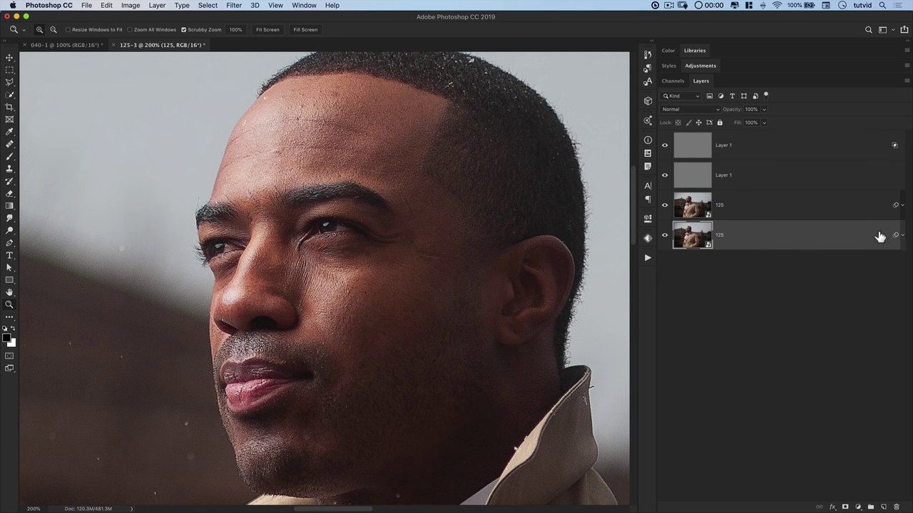
{"action": "left_click", "coordinate": [665, 236], "text": "alt"}
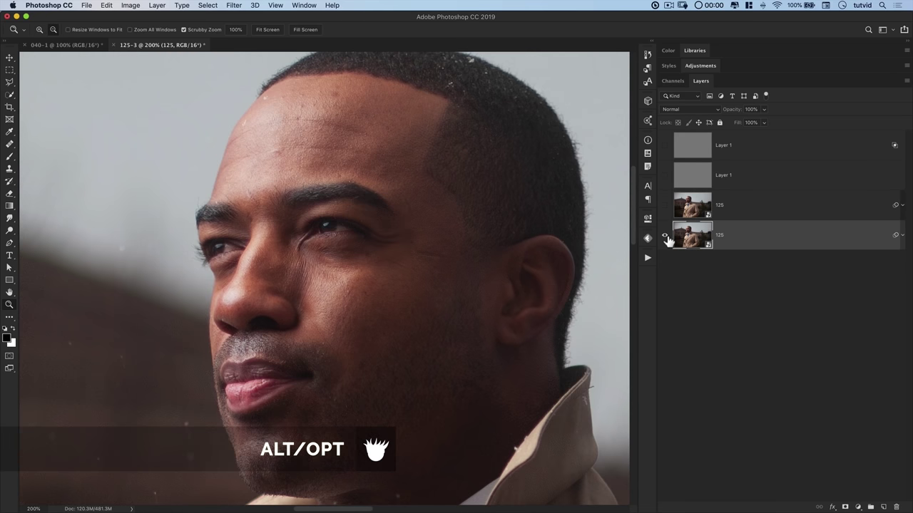
{"action": "left_click", "coordinate": [665, 236], "text": "alt"}
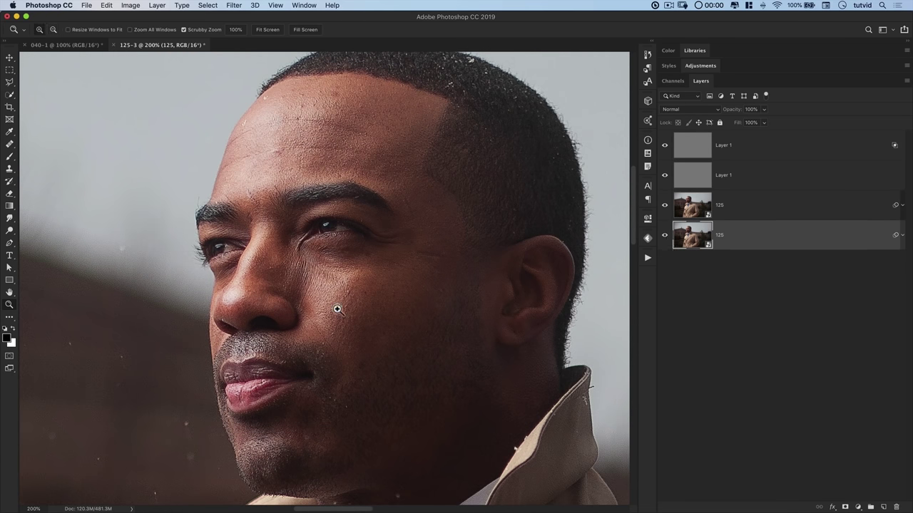
{"action": "left_click", "coordinate": [361, 277]}
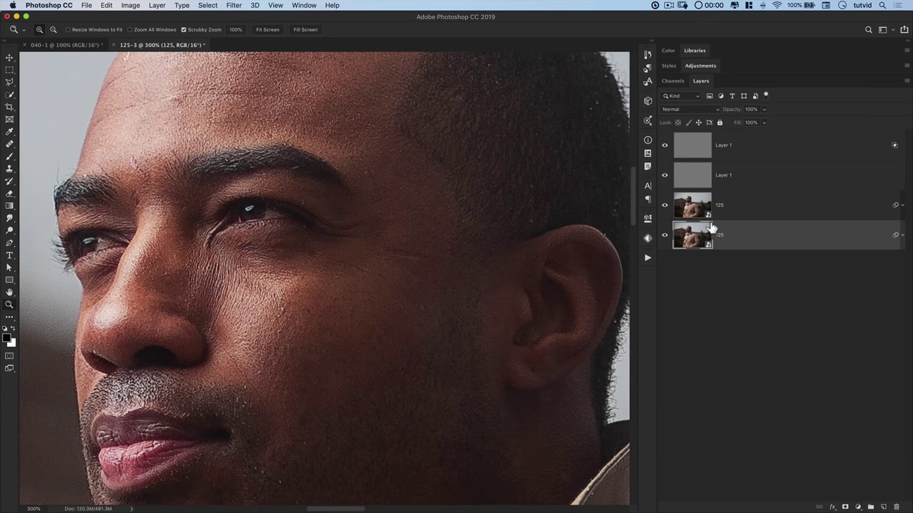
{"action": "left_click", "coordinate": [665, 236], "text": "alt"}
{"action": "left_click", "coordinate": [665, 236], "text": "alt"}
{"action": "scroll", "coordinate": [302, 299], "scroll_direction": "down", "scroll_amount": 3}
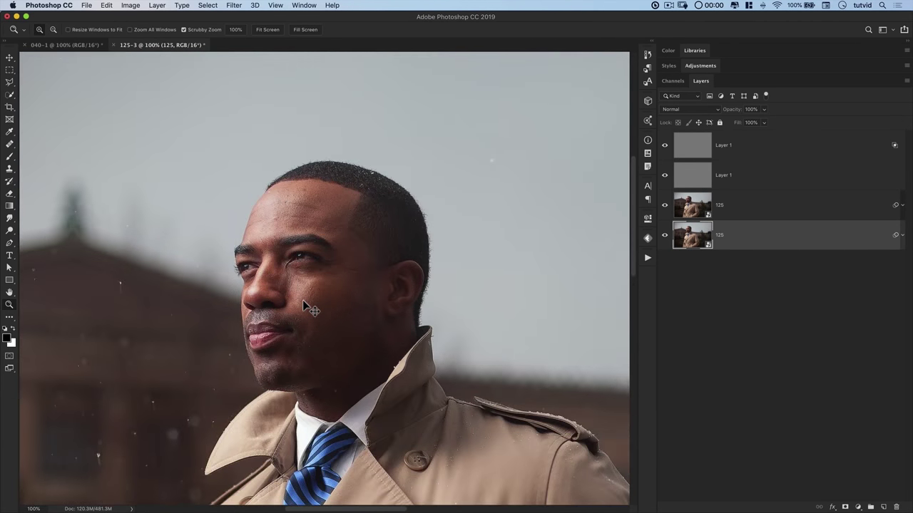
{"action": "left_click_drag", "start_coordinate": [315, 268], "coordinate": [297, 221]}
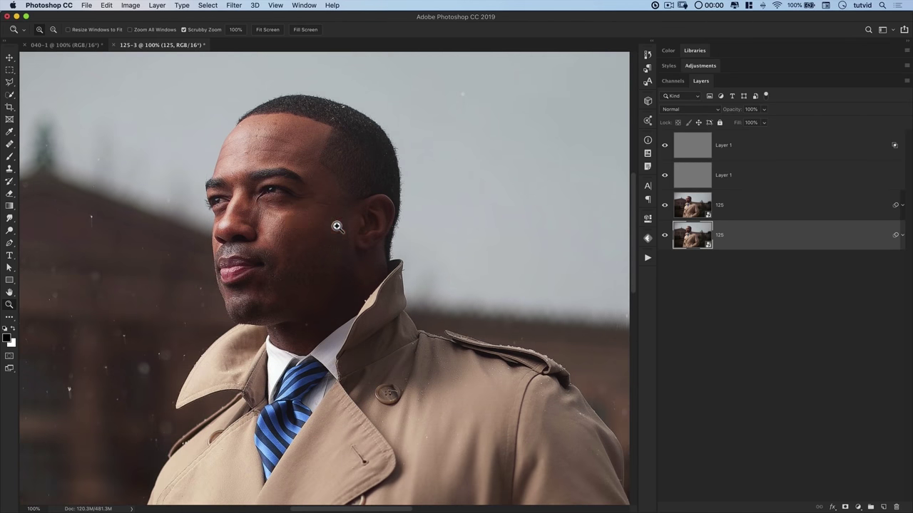